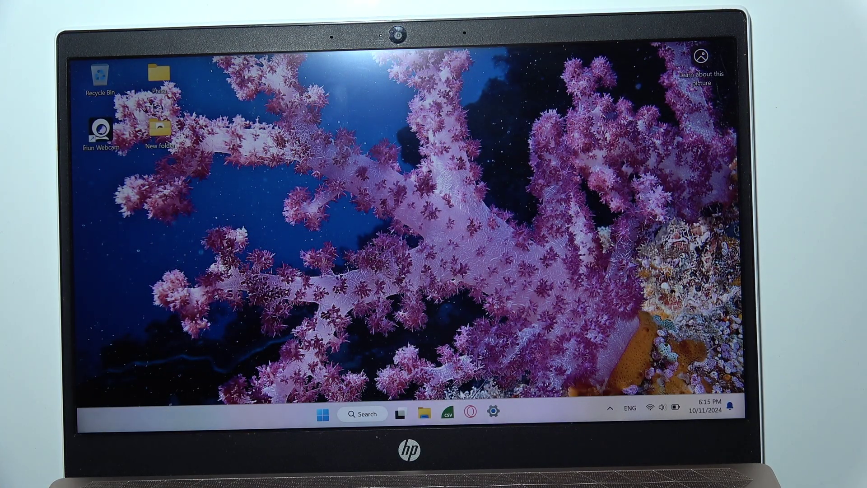
Browse This PC > Redmi 14C > Internal shared storage, dismissing the Kaspersky popup and leaving Pictures
click(427, 411)
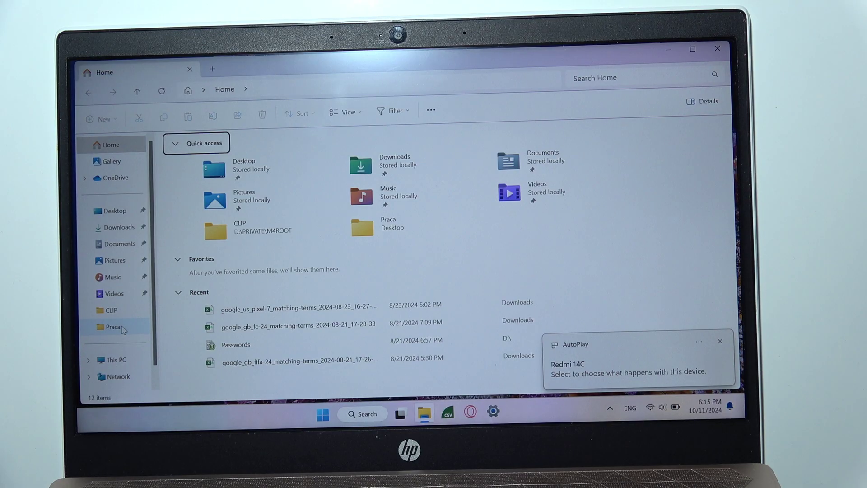
click(117, 363)
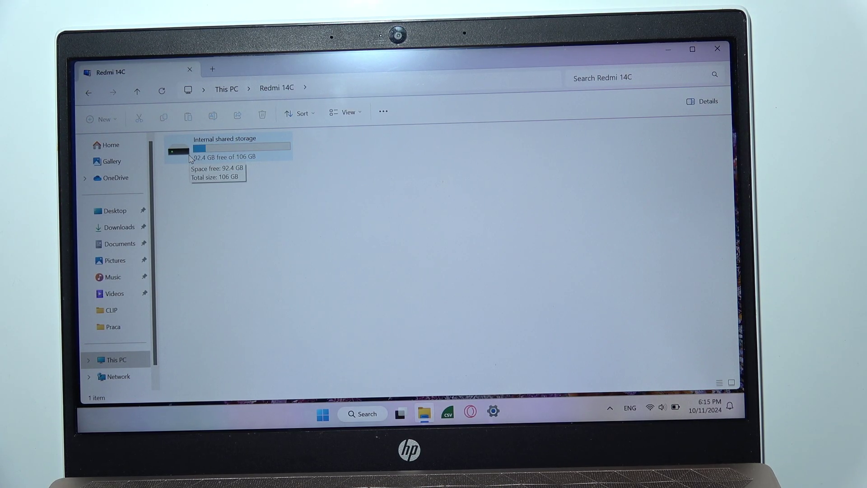
double_click(190, 157)
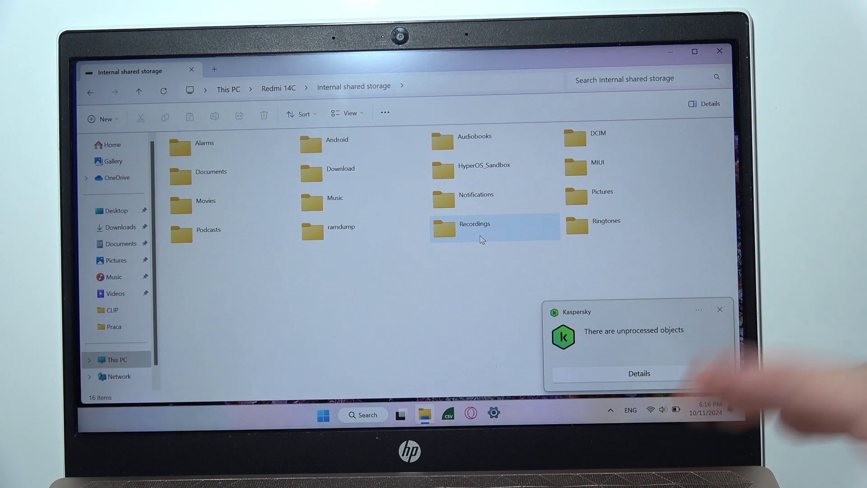
click(720, 312)
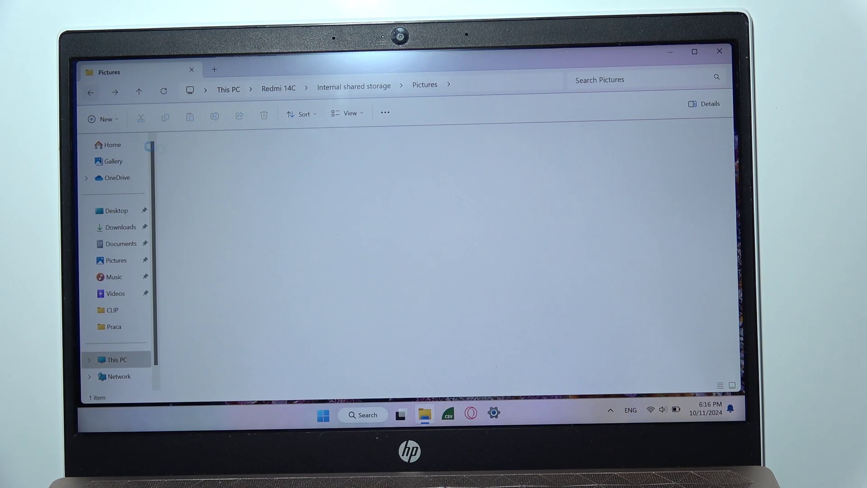
key(alt+Left)
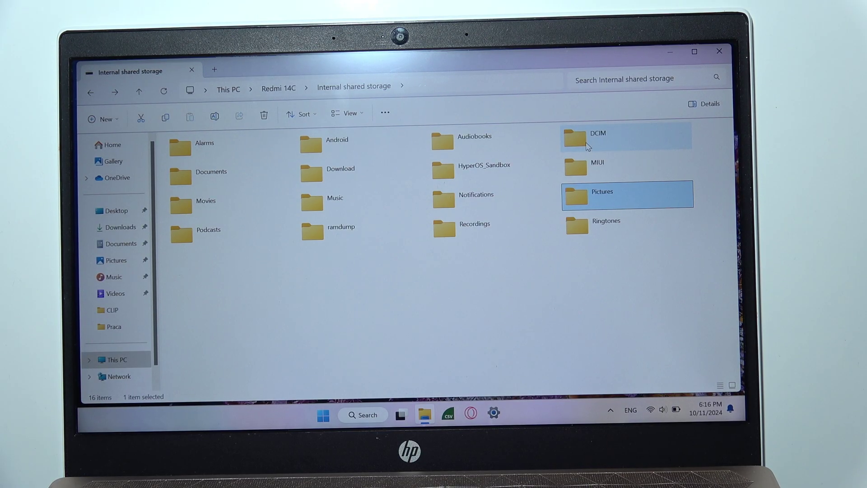
Open DCIM > Camera on the phone and copy both camera photos
click(584, 140)
double_click(583, 140)
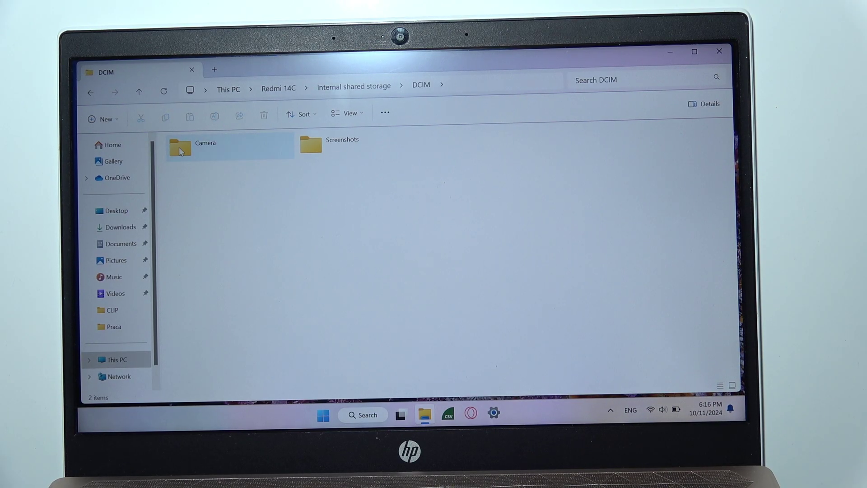
double_click(179, 149)
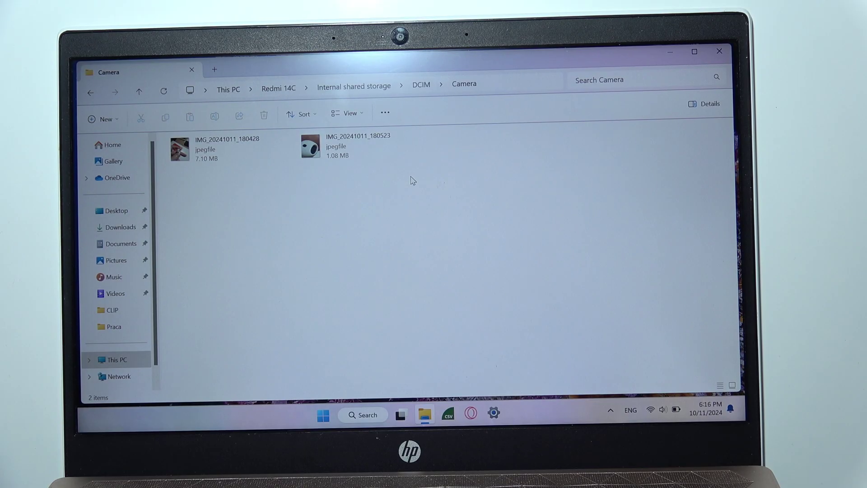
drag(167, 179, 178, 151)
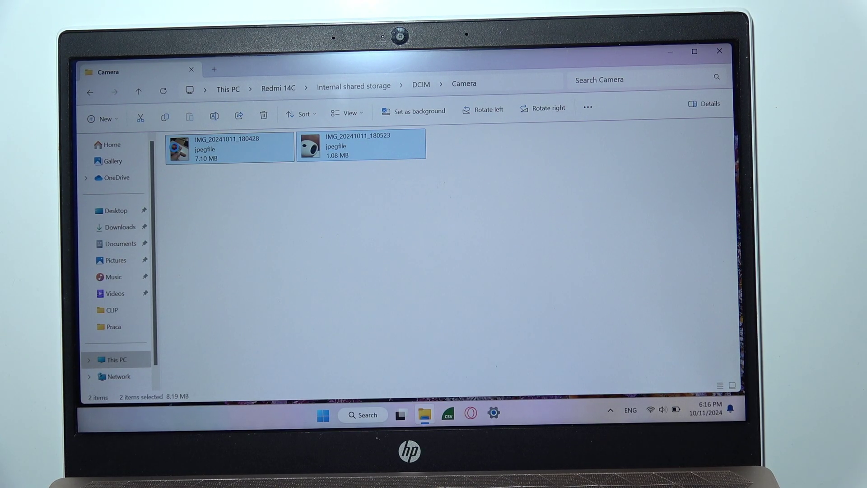
right_click(176, 150)
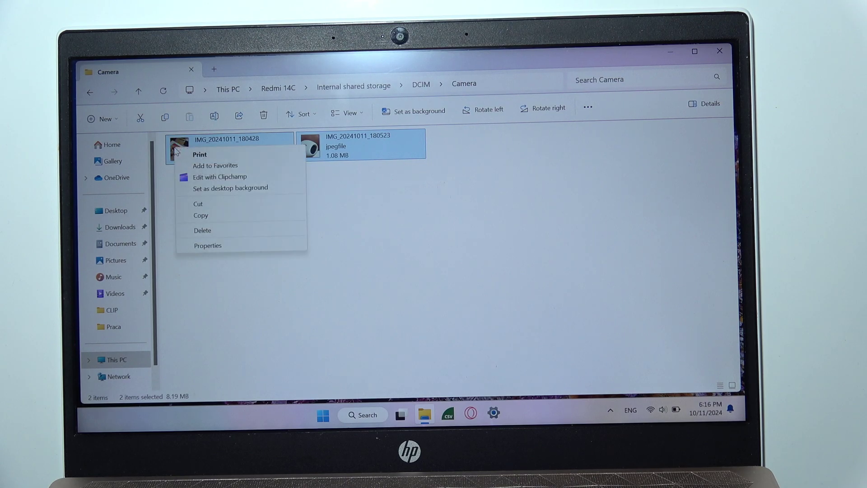
click(222, 217)
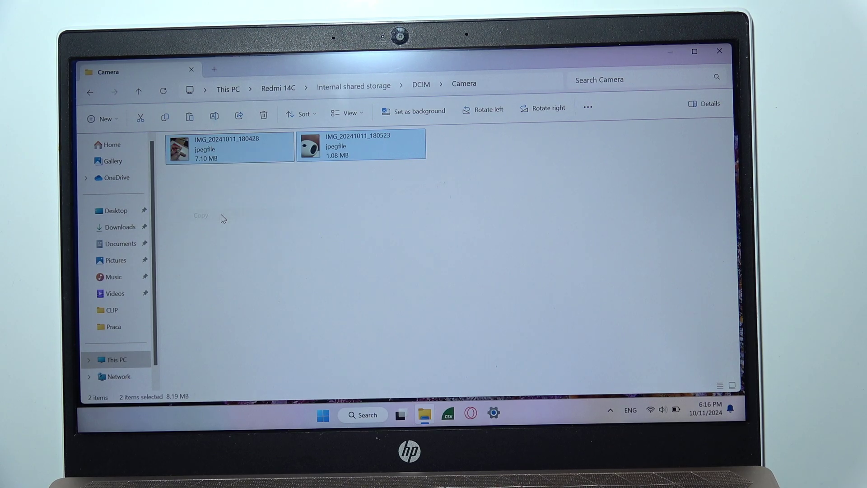
Close File Explorer and paste the two copied photos onto the desktop
click(719, 52)
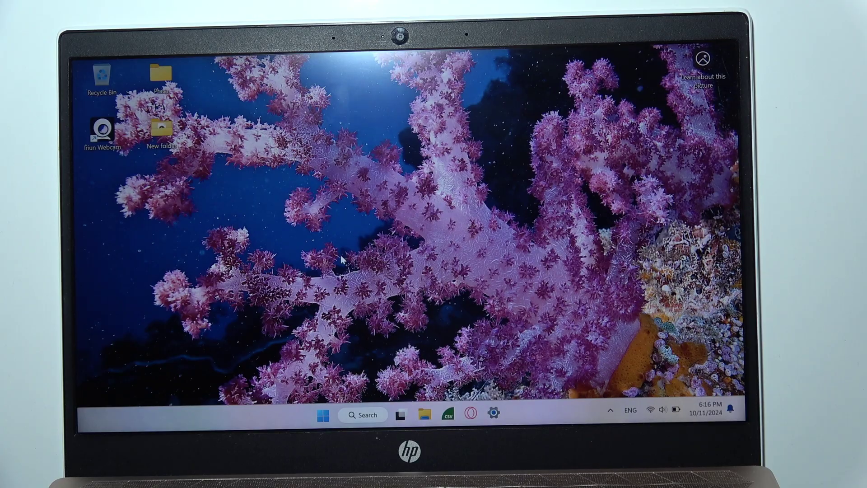
right_click(329, 221)
click(335, 193)
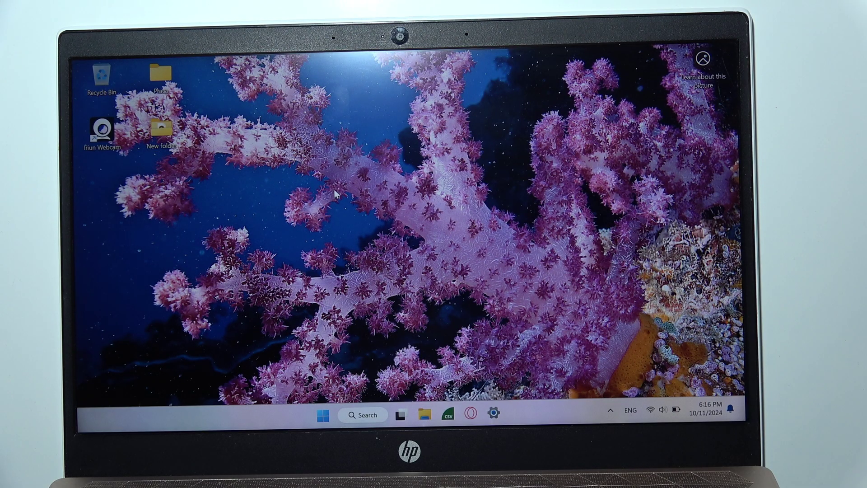
right_click(334, 193)
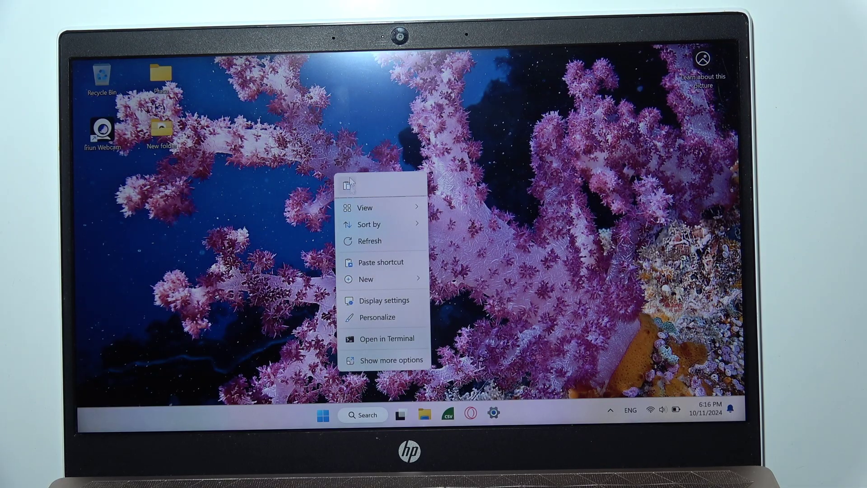
key(Escape)
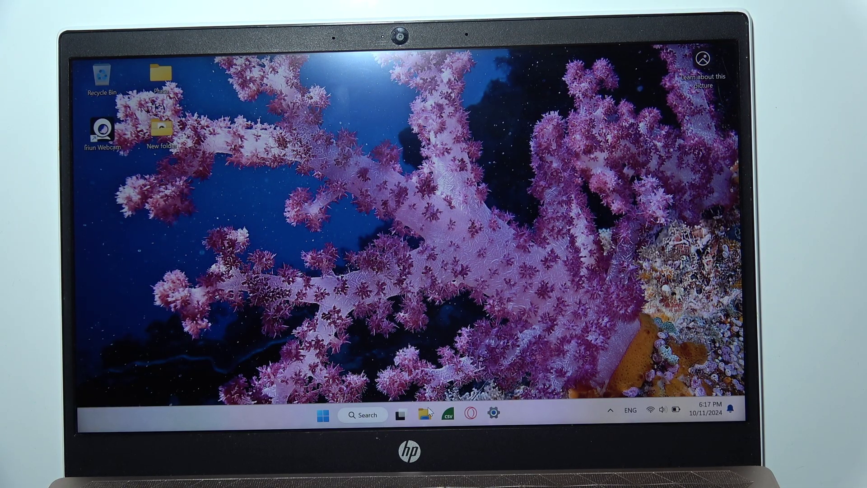
Open a new Explorer window snapped to the right half and browse Redmi 14C into DCIM
key(super+e)
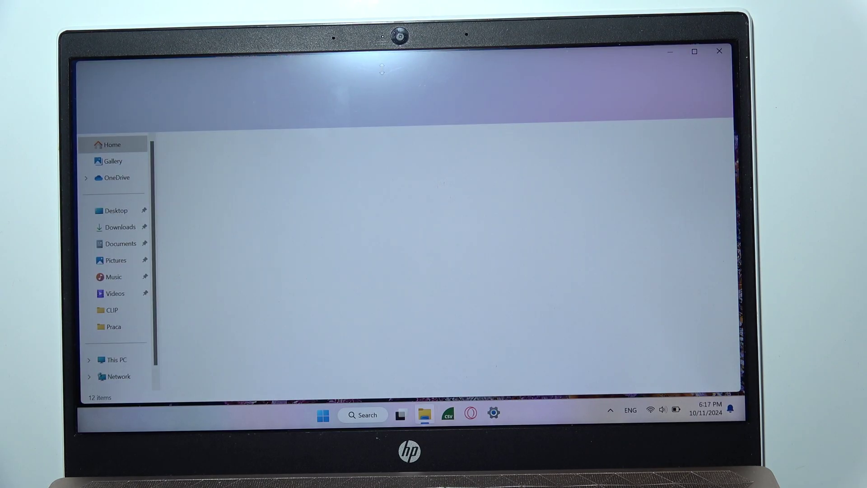
key(super+Down)
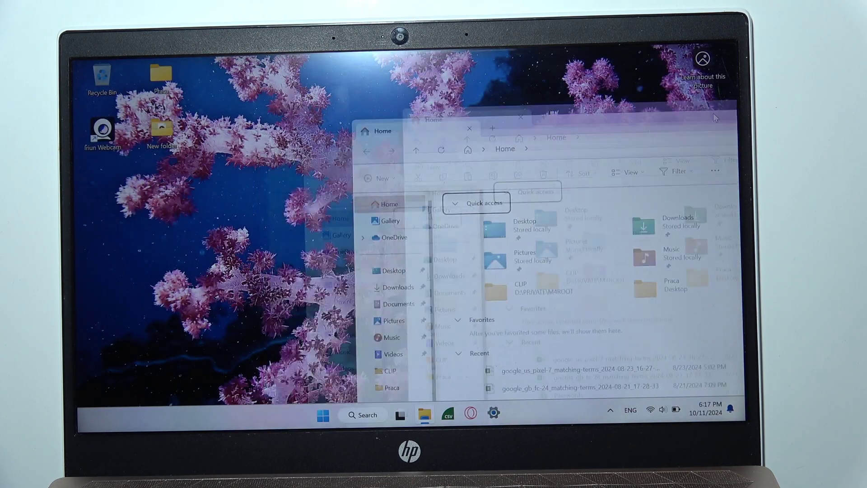
key(super+Right)
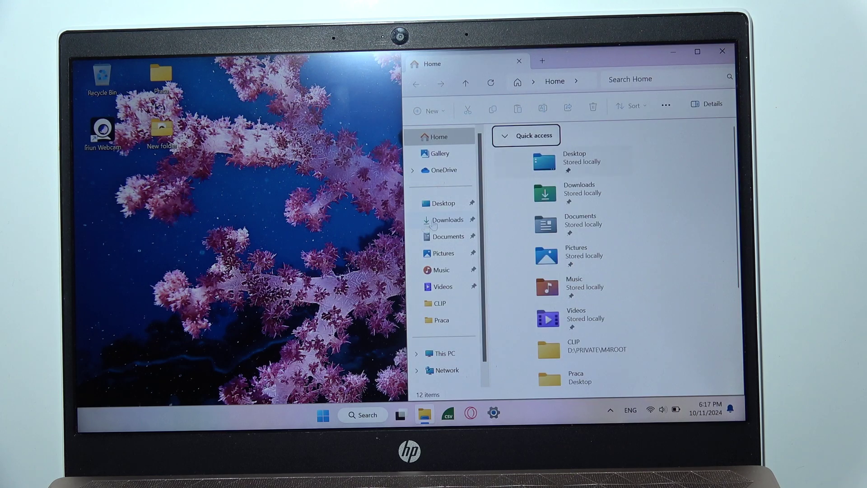
click(424, 354)
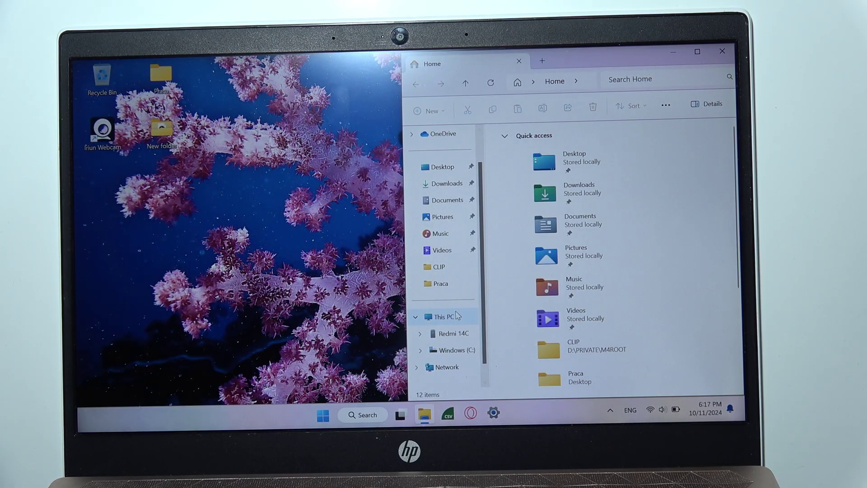
click(455, 331)
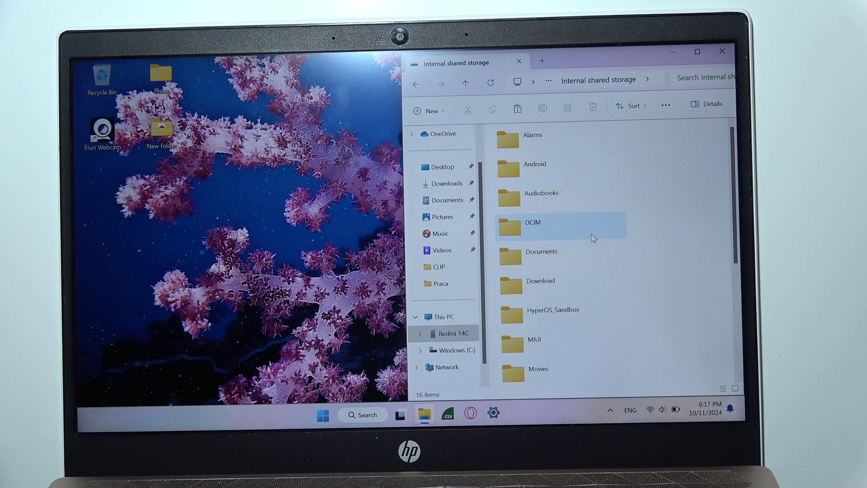
double_click(591, 237)
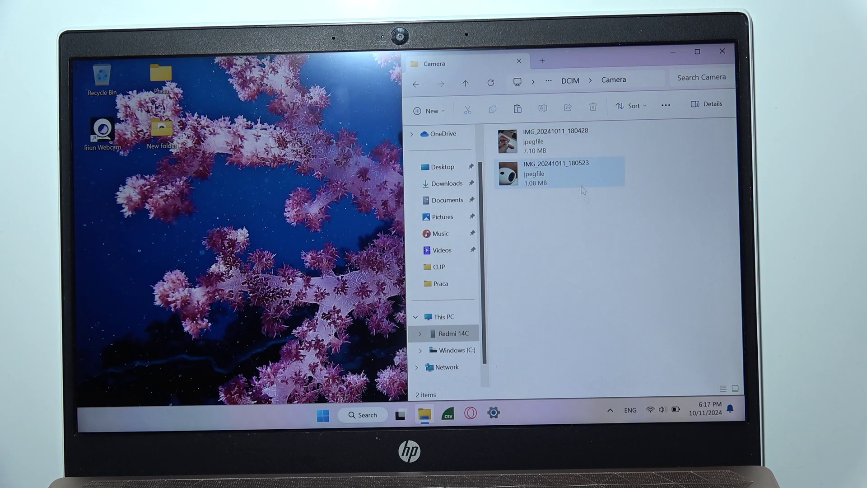
Drag IMG_20241011_180523 from Camera to the desktop and choose Copy and Replace
mouse_move(559, 180)
mouse_down()
mouse_move(337, 273)
mouse_move(263, 252)
mouse_up()
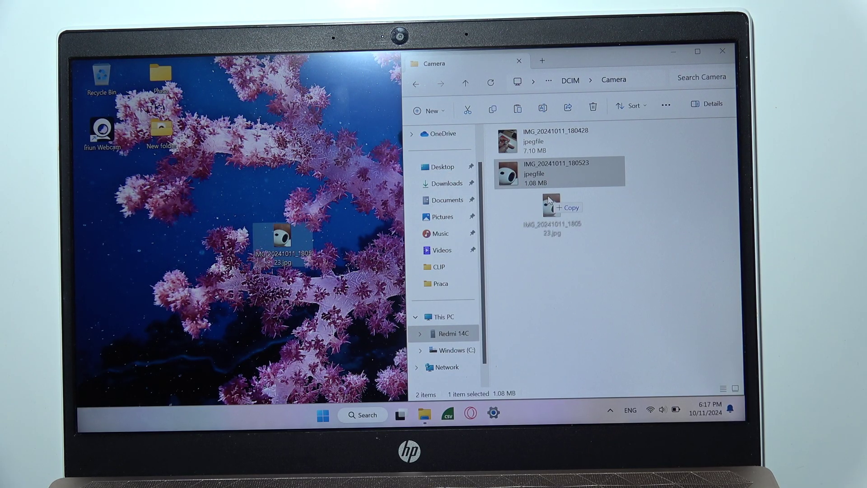
drag(280, 230, 561, 235)
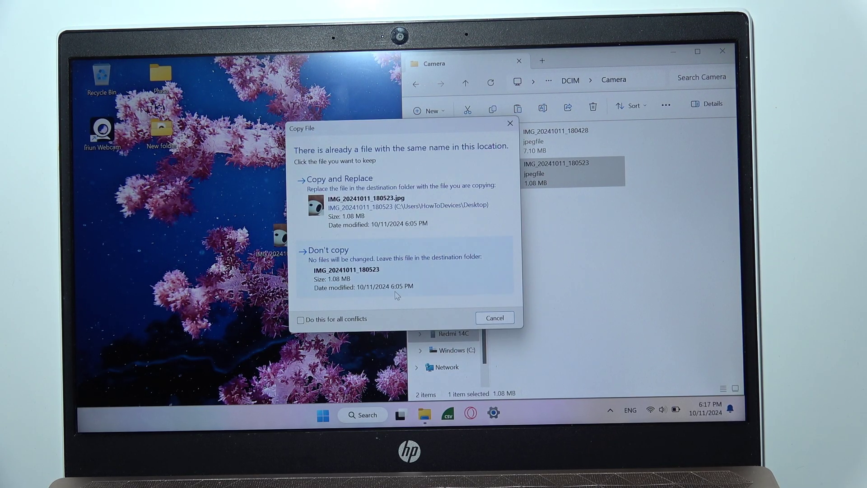
click(378, 199)
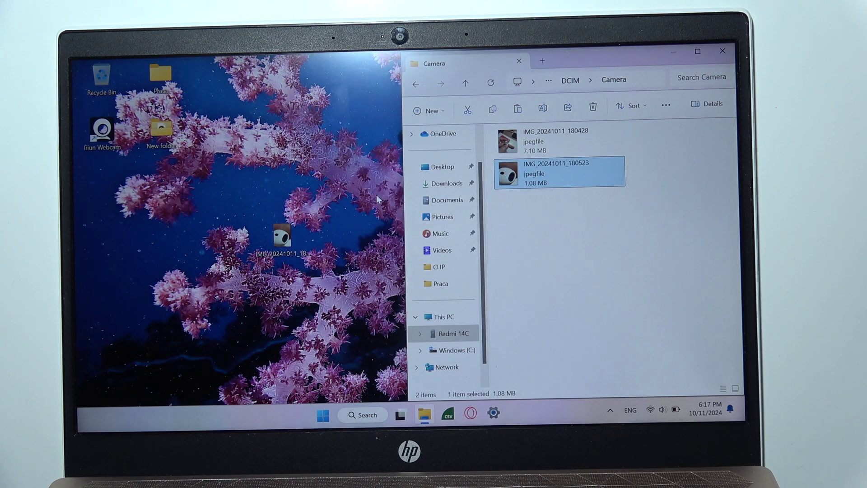